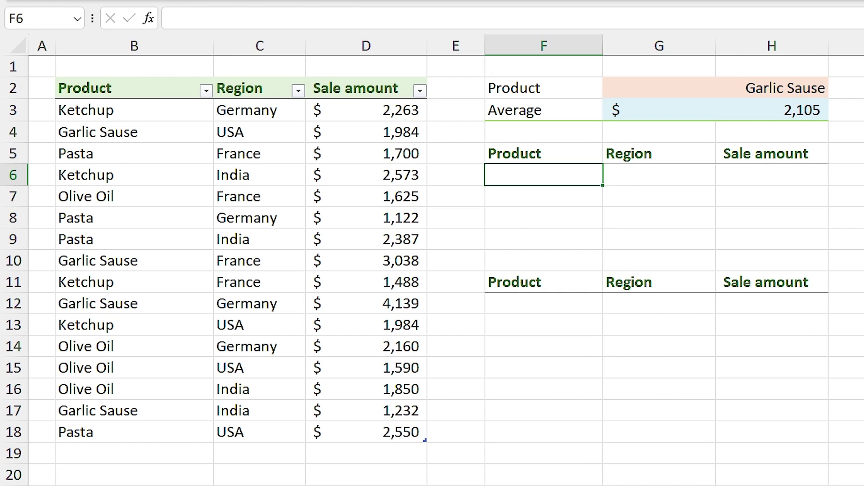
# In F6, enter a formula filtering the FoodLIst table to rows matching the product in G2: =FILTER(FoodLIst,FoodLIst[Product]=G2)
pyautogui.write('=fil')
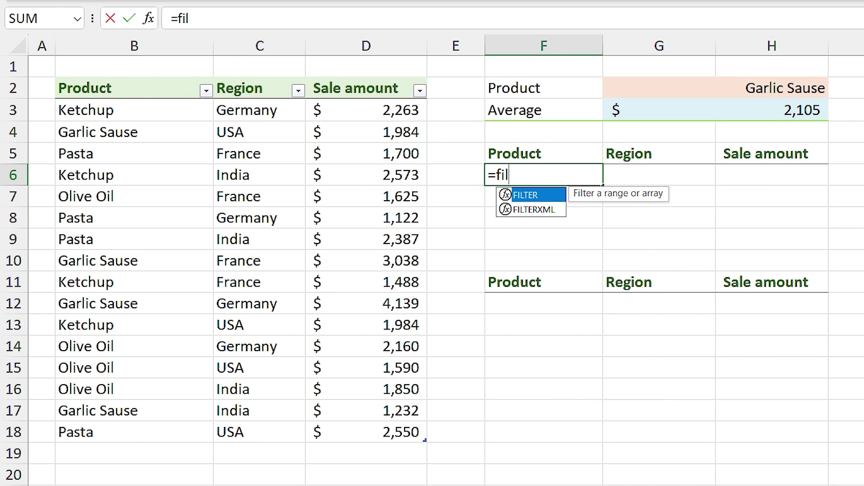
pyautogui.doubleClick(536, 196)
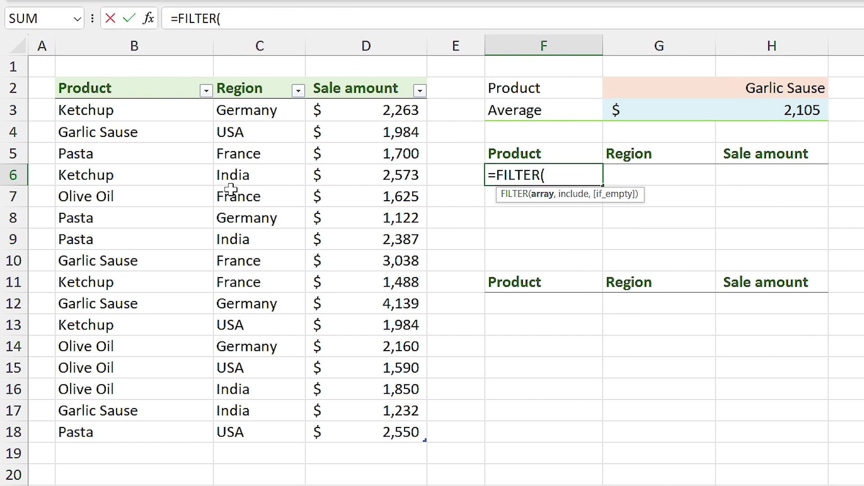
pyautogui.click(62, 74)
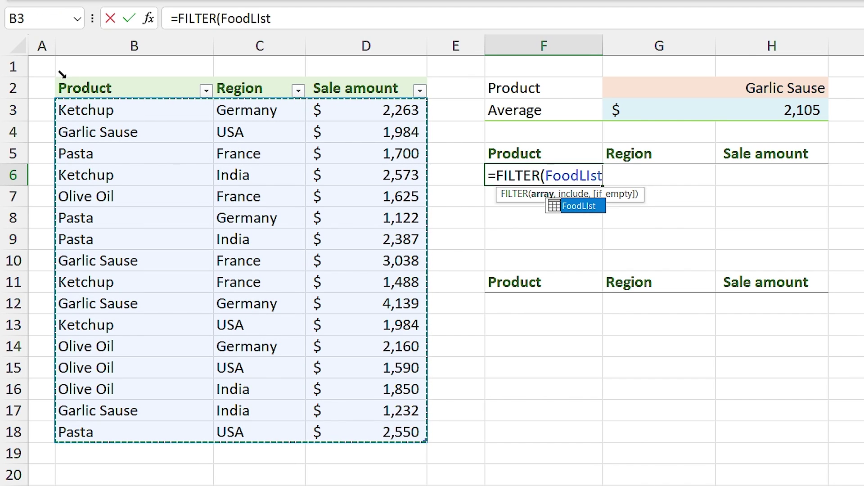
pyautogui.write(',')
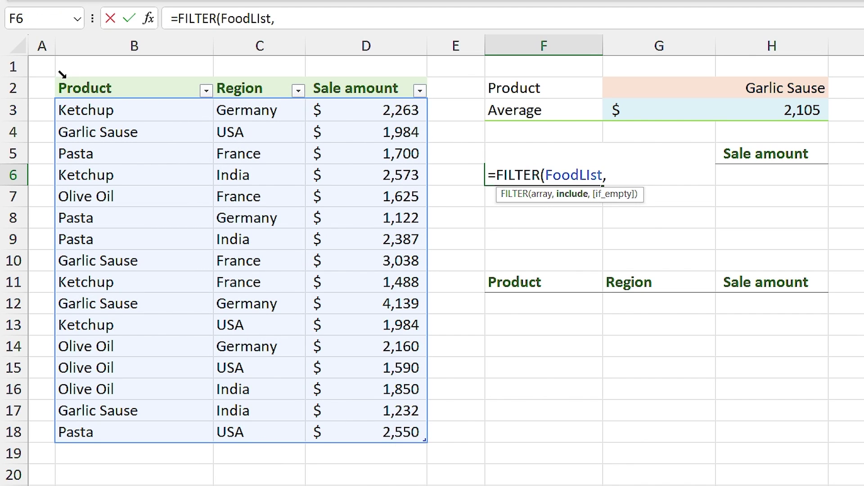
pyautogui.click(117, 76)
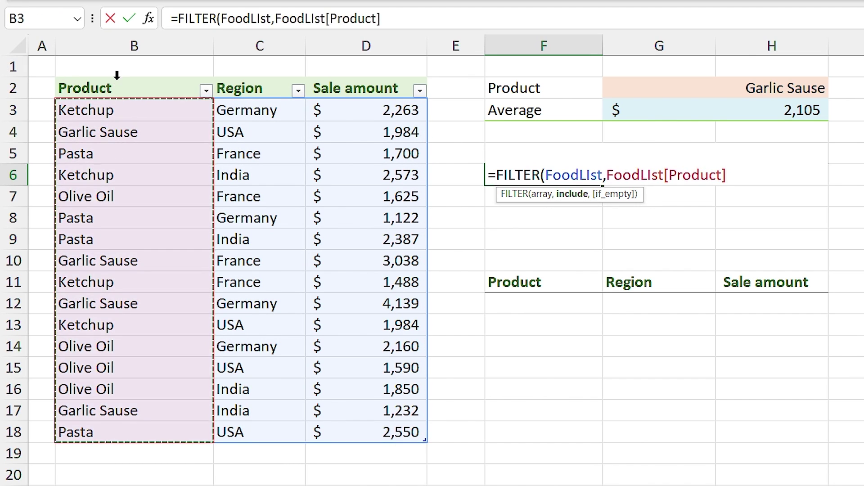
pyautogui.write('=')
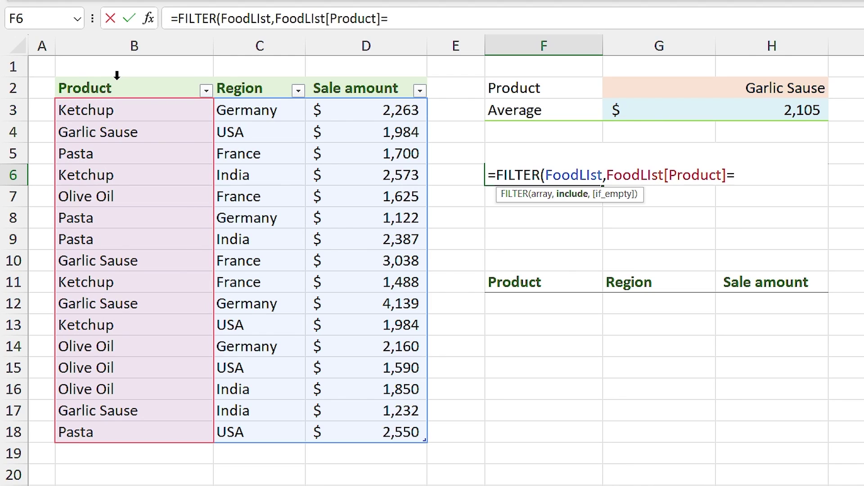
pyautogui.click(702, 92)
pyautogui.press('Return')
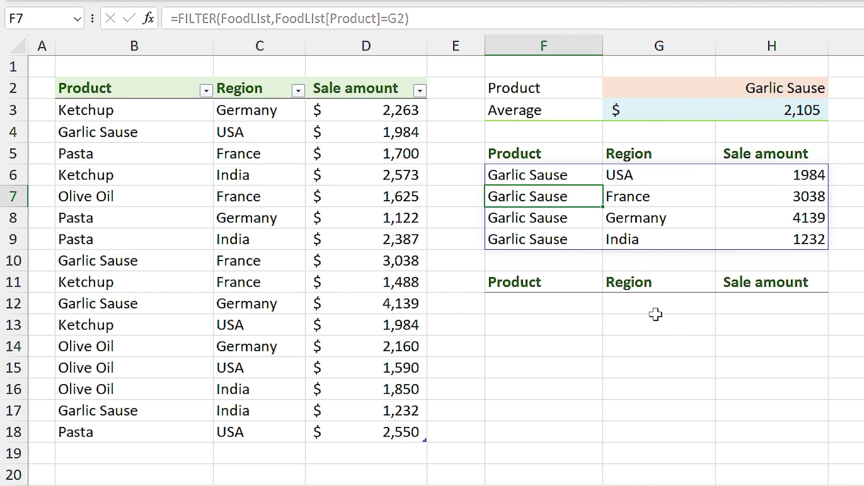
# In F12, enter a formula filtering FoodLIst to sales above the average in G3: =FILTER(FoodLIst,FoodLIst[[Sale amount ]]>G3)
pyautogui.click(547, 306)
pyautogui.write('=FILTER(')
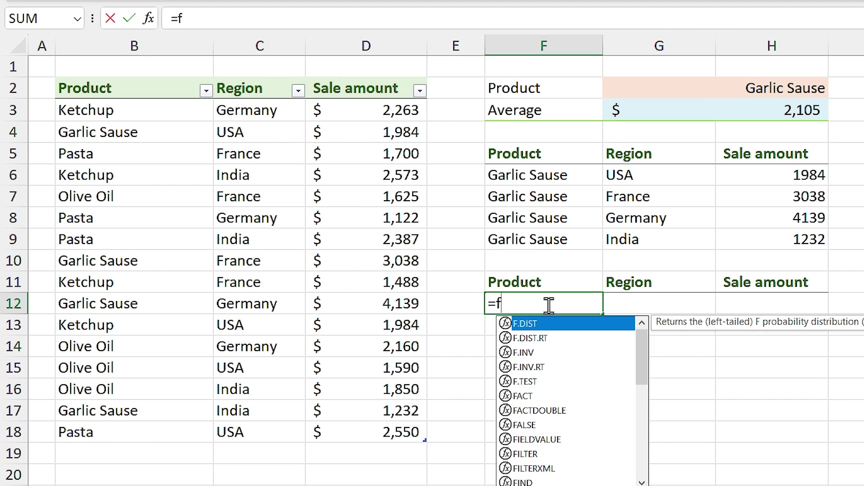
pyautogui.moveTo(120, 104); pyautogui.dragTo(396, 432)
pyautogui.write(',')
pyautogui.click(342, 74)
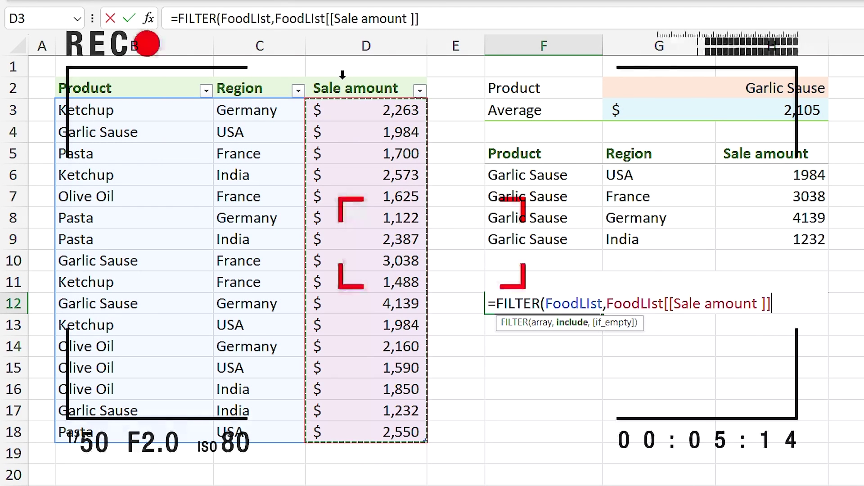
pyautogui.write('>')
pyautogui.click(637, 110)
pyautogui.press('Return')
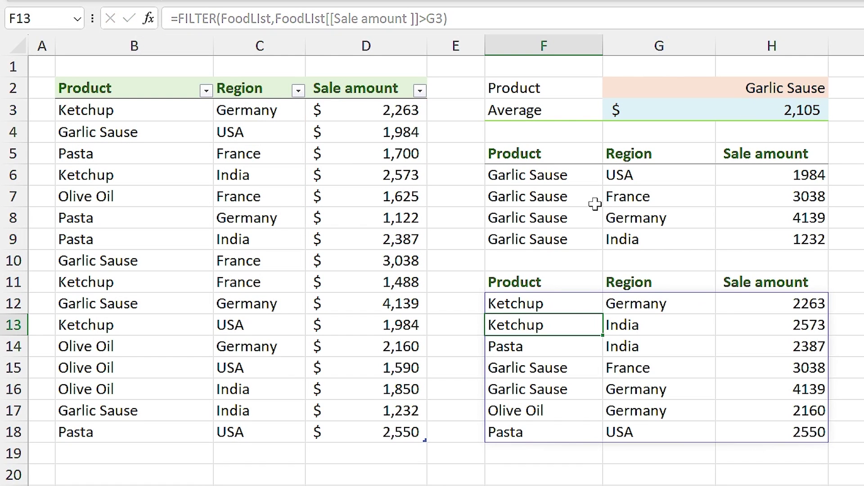
# Inspect the include arguments of the FILTER formulas in F6 and F12
pyautogui.click(580, 175)
pyautogui.doubleClick(580, 176)
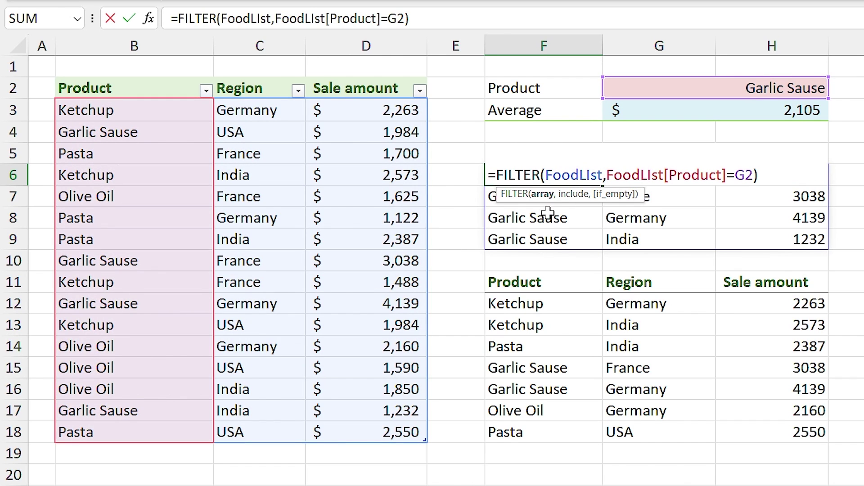
pyautogui.click(572, 195)
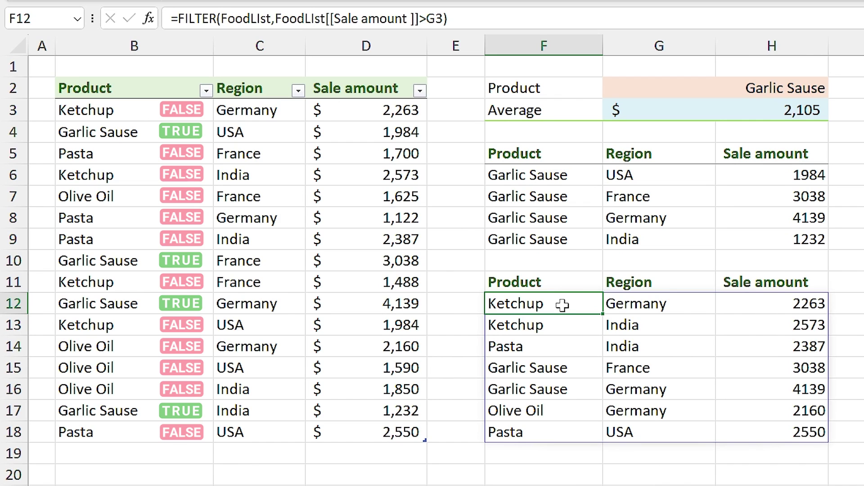
pyautogui.doubleClick(560, 302)
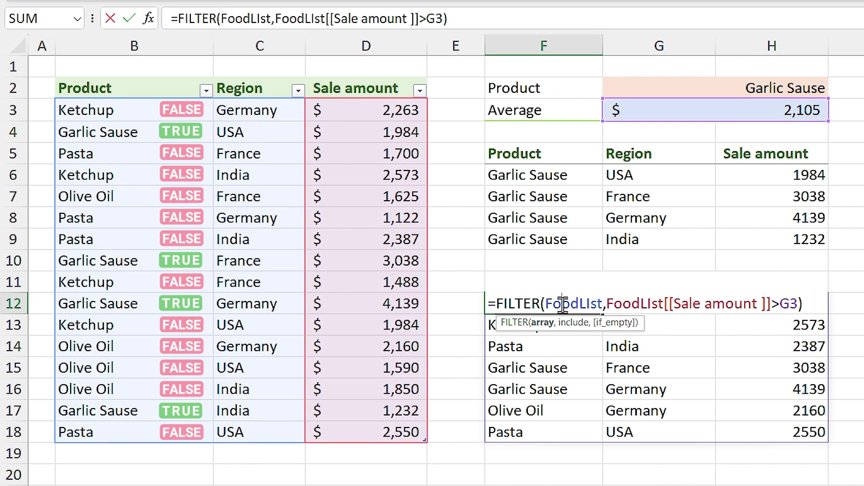
pyautogui.click(573, 323)
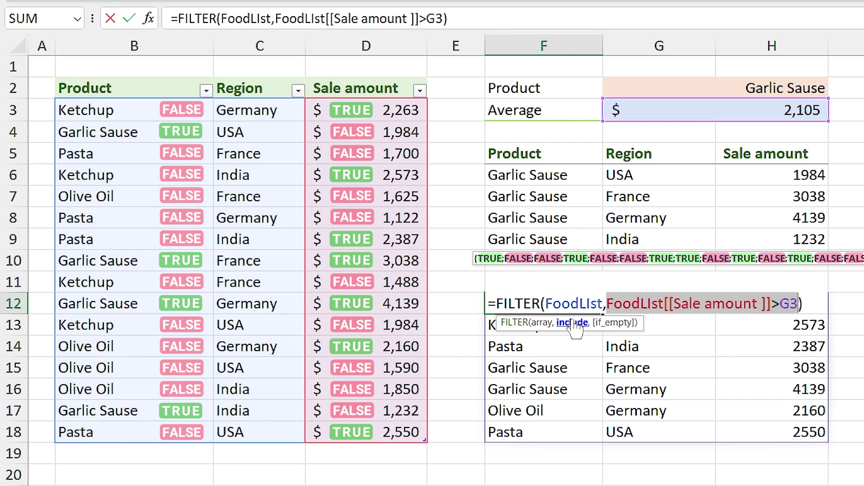
pyautogui.hotkey('ctrl', 'Return')
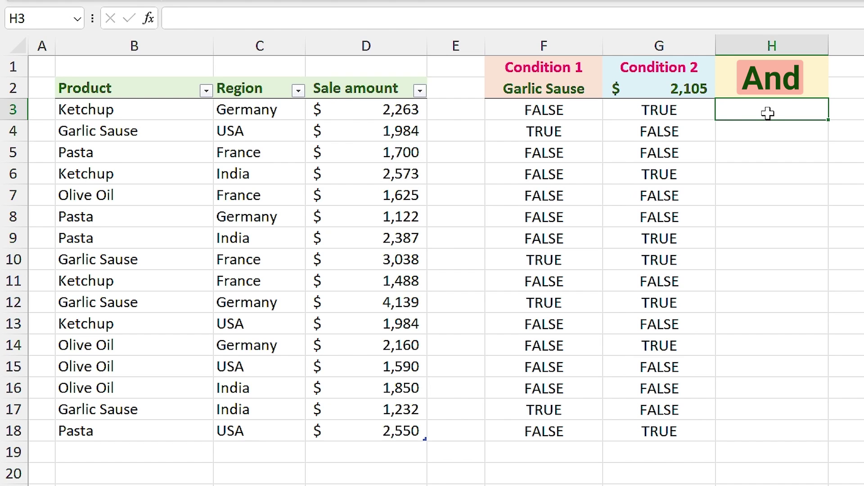
# In H3 of the And column, multiply the Condition 1 and Condition 2 spill ranges with =F3#*G3#
pyautogui.write('=')
pyautogui.moveTo(544, 110); pyautogui.dragTo(521, 429)
pyautogui.write('*')
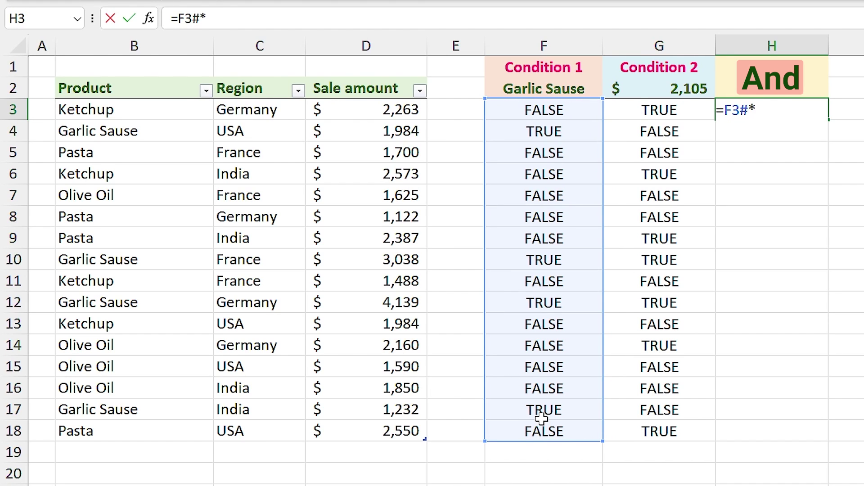
pyautogui.moveTo(659, 110); pyautogui.dragTo(667, 427)
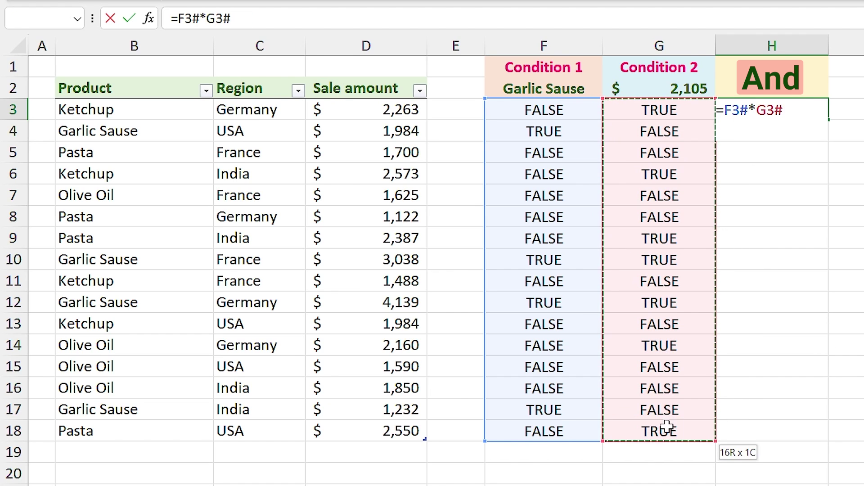
pyautogui.press('Return')
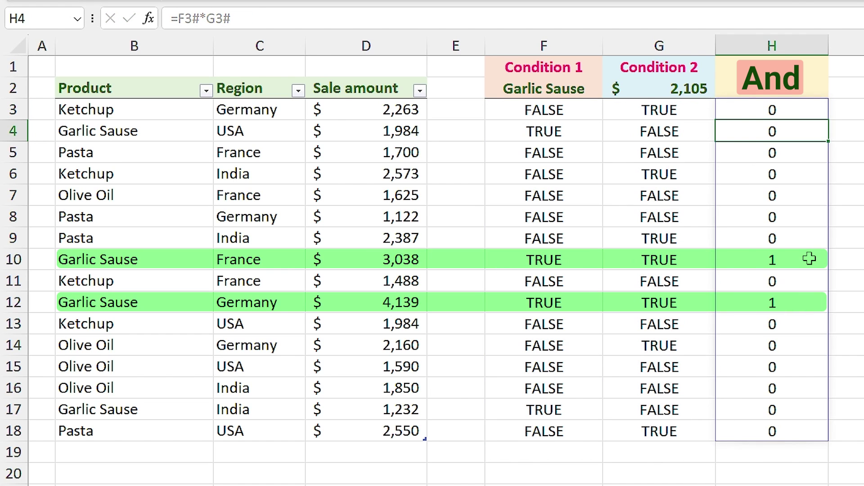
# Examine the And column's result in row 10 and its source formula in H3
pyautogui.click(810, 259)
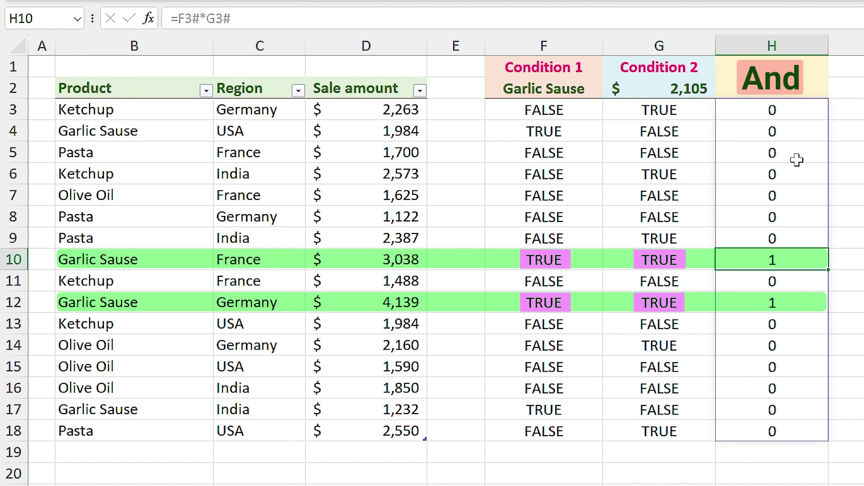
pyautogui.click(795, 110)
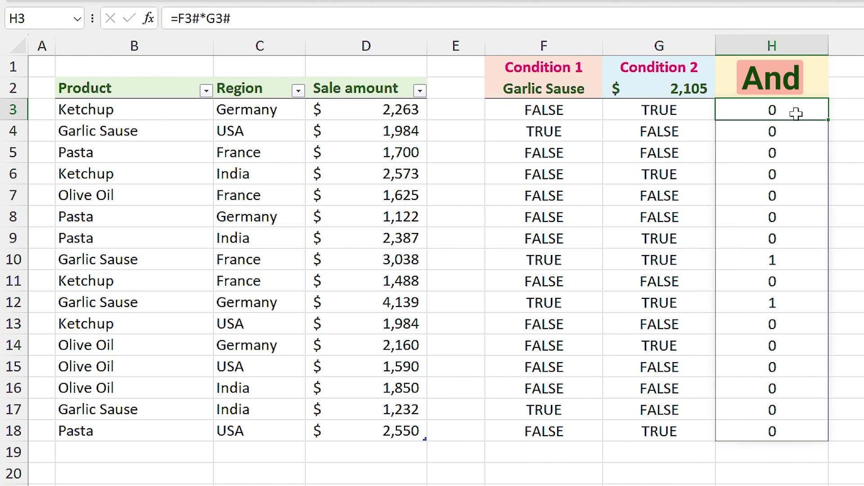
pyautogui.click(810, 84)
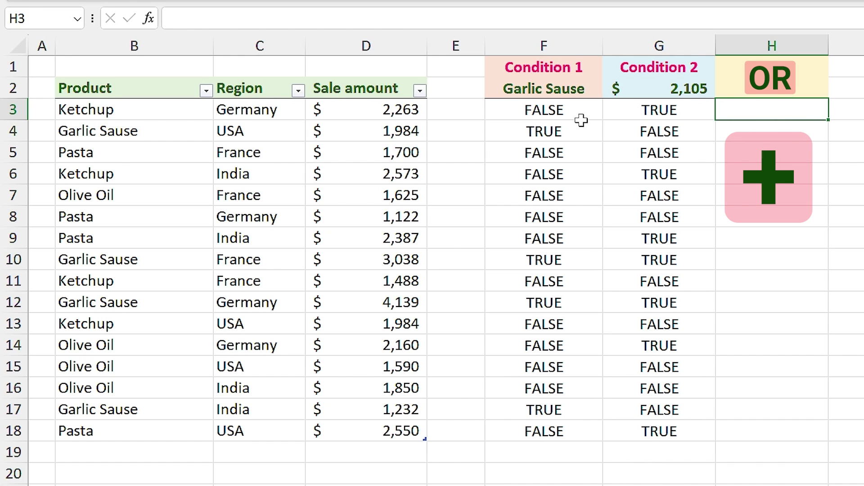
# In H3 of the OR column, add the Condition 1 and Condition 2 spill ranges with =F3#+G3#
pyautogui.write('=')
pyautogui.moveTo(578, 120); pyautogui.dragTo(566, 423)
pyautogui.write('+')
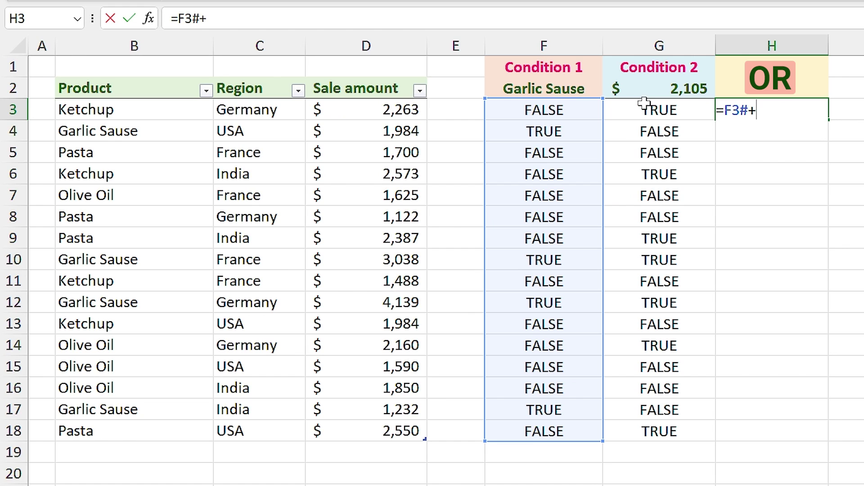
pyautogui.moveTo(646, 112); pyautogui.dragTo(669, 430)
pyautogui.press('Return')
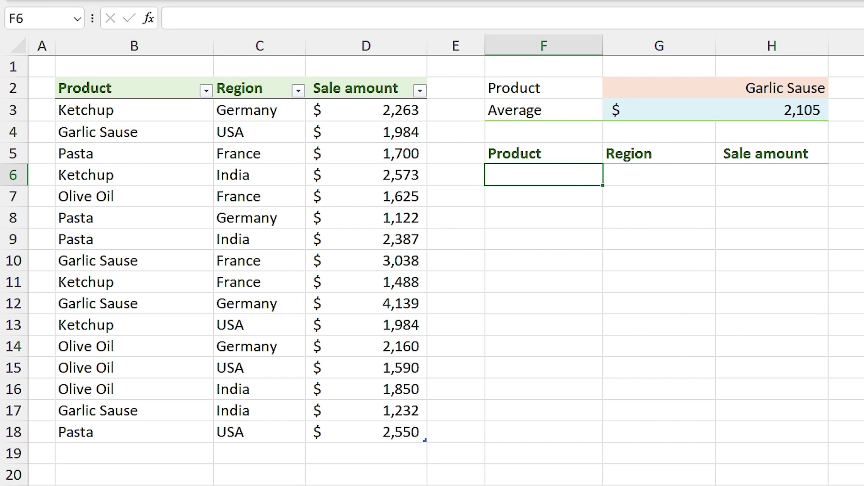
# Start a FILTER formula in F6 on the FoodProduct table with the bracketed first condition (FoodProduct[Product]=G2)
pyautogui.write('=fil')
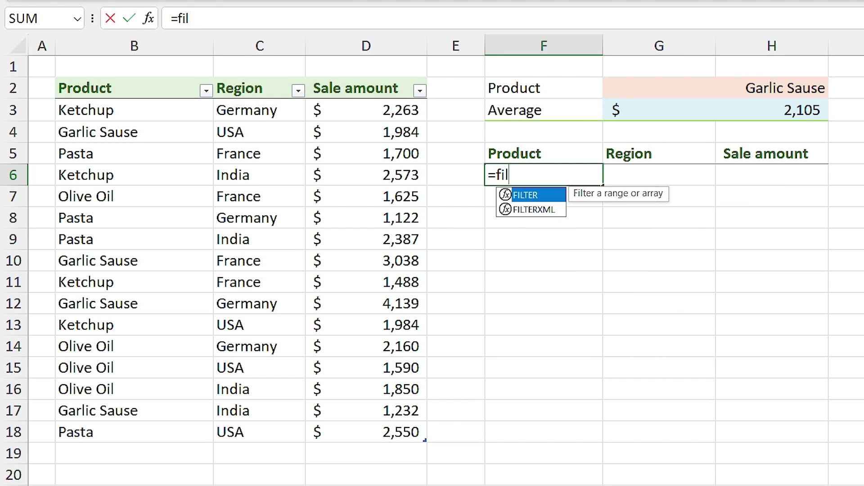
pyautogui.press('Tab')
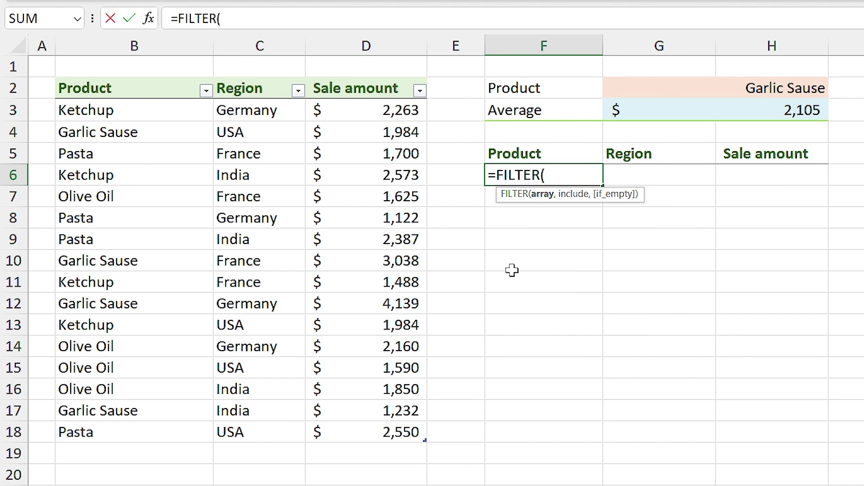
pyautogui.click(60, 71)
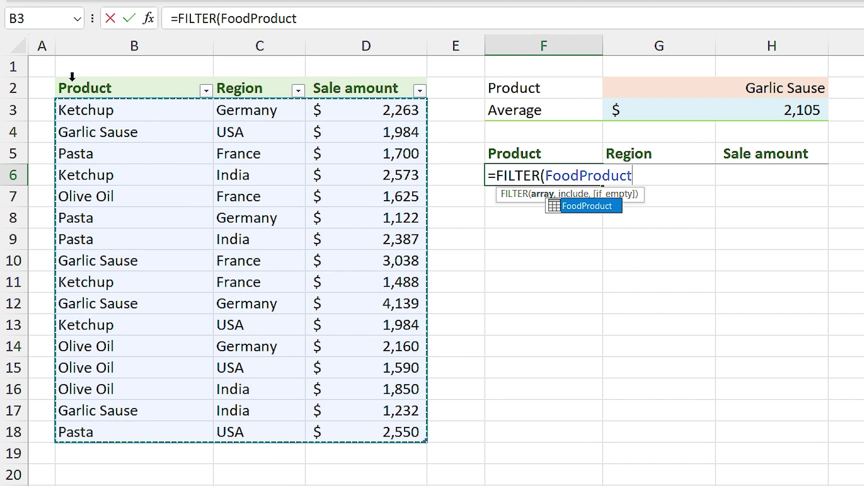
pyautogui.write(',')
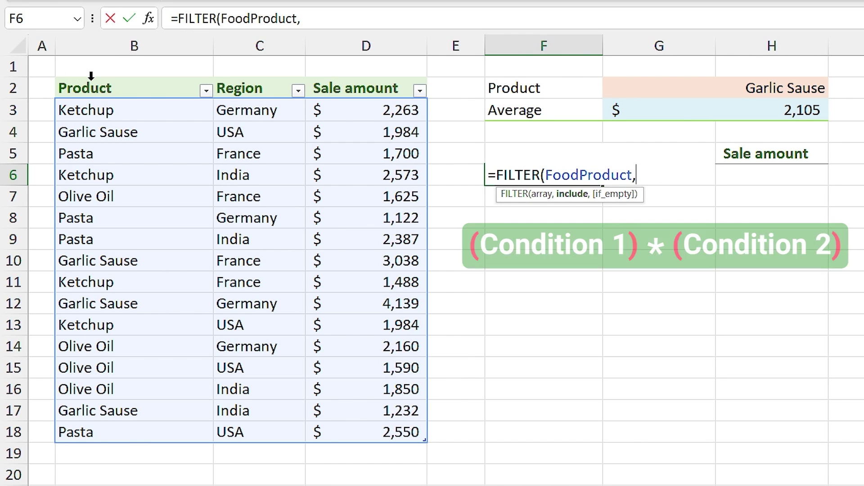
pyautogui.write('(')
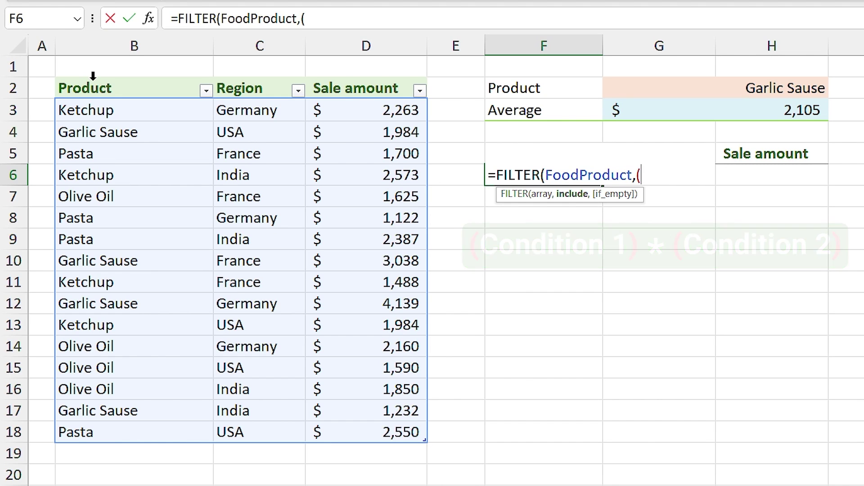
pyautogui.click(96, 75)
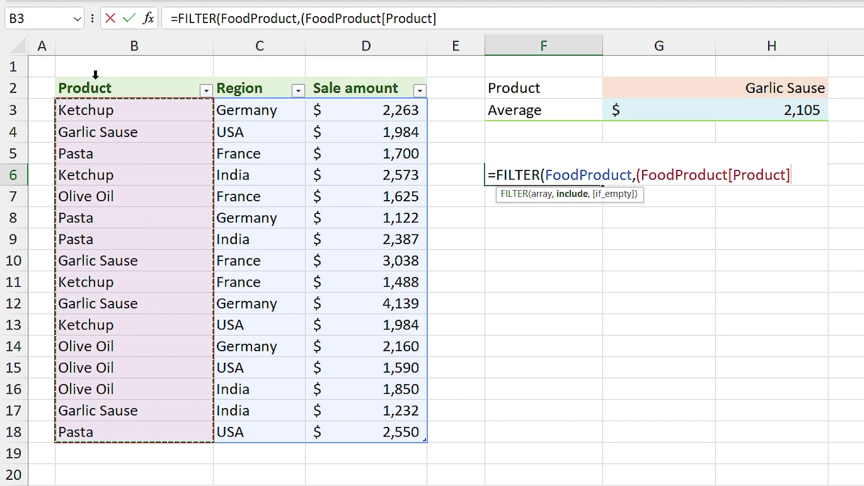
pyautogui.write('=')
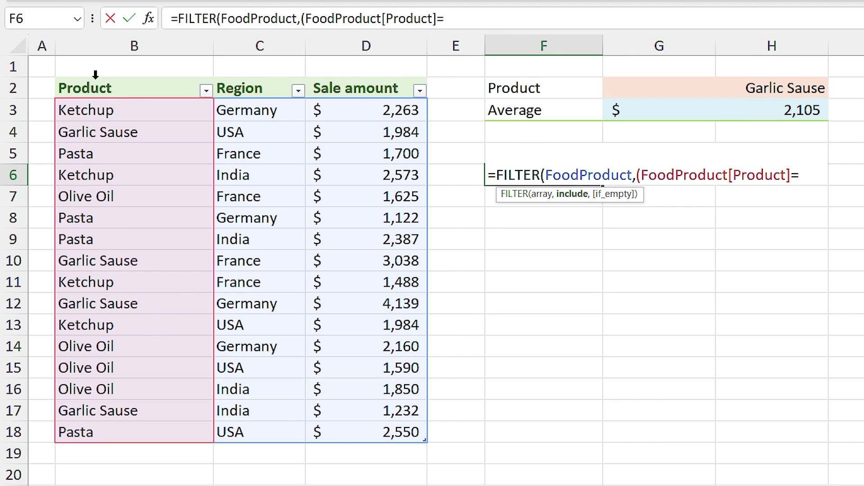
pyautogui.click(662, 91)
pyautogui.write(')')
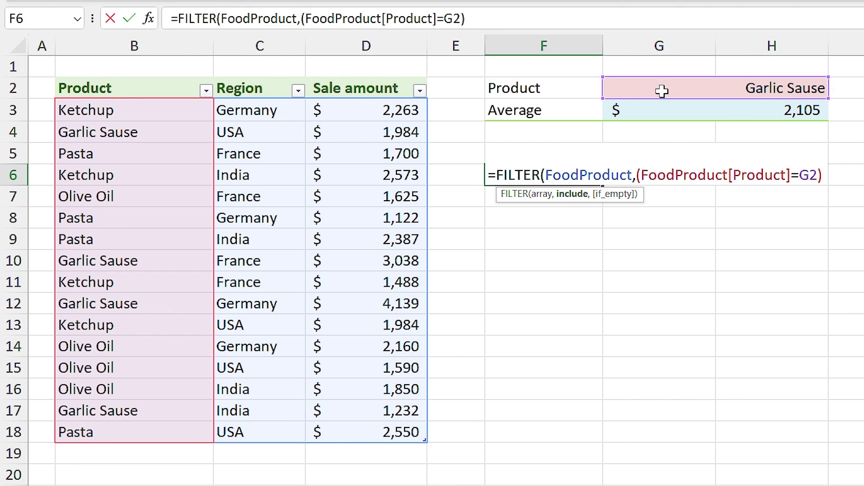
# Complete the F6 FILTER formula by multiplying the product condition with (FoodProduct[[Sale amount ]]>G3) and enter it
pyautogui.write('*')
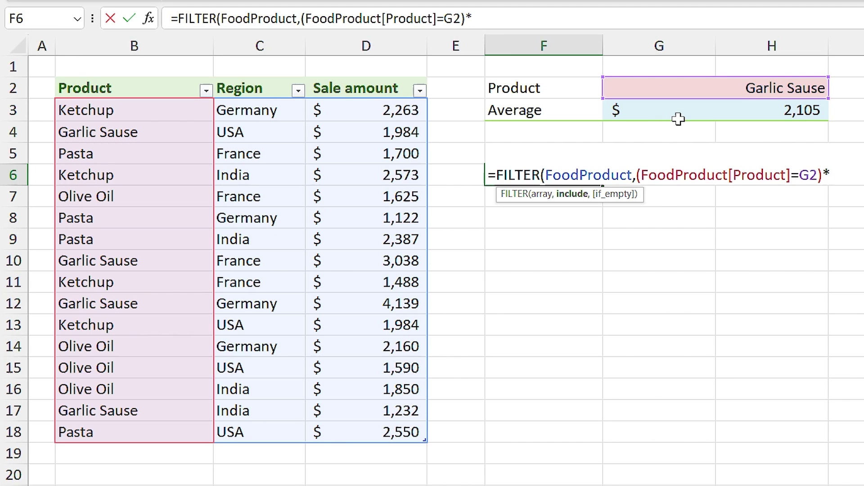
pyautogui.write('(')
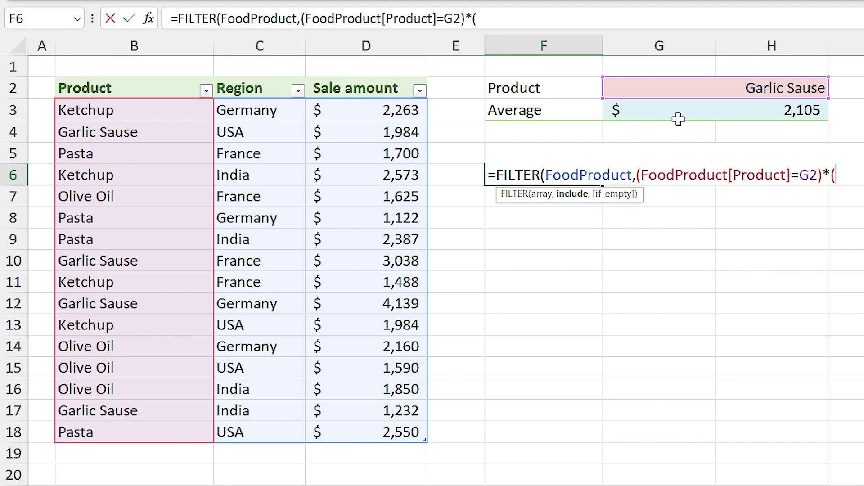
pyautogui.click(334, 73)
pyautogui.write('>')
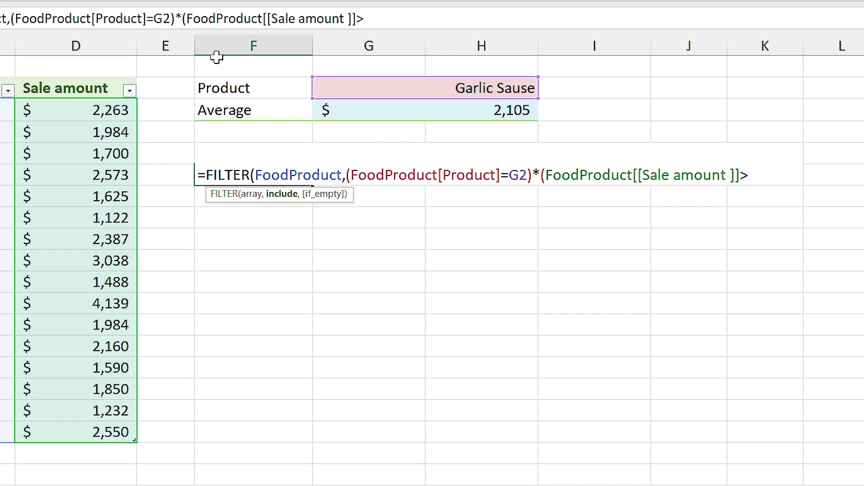
pyautogui.click(423, 110)
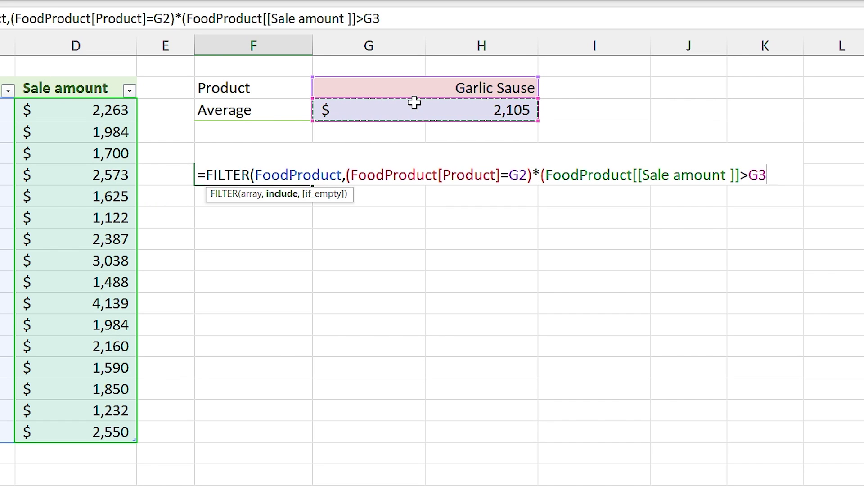
pyautogui.write('))')
pyautogui.press('Return')
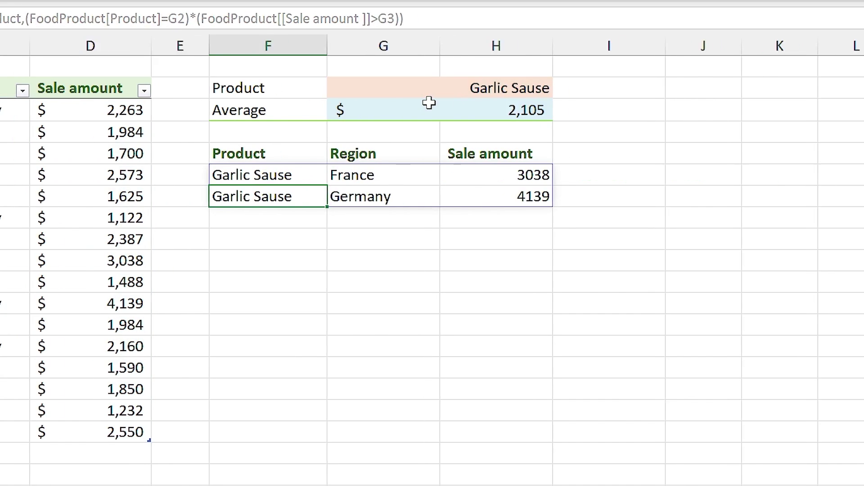
# Change the F6 FILTER formula to OR logic by replacing the * between its two conditions with +
pyautogui.click(528, 174)
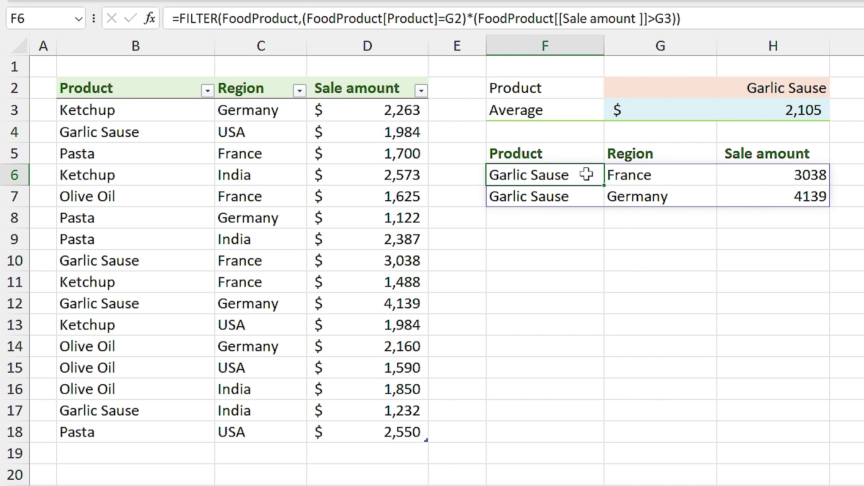
pyautogui.moveTo(467, 18); pyautogui.dragTo(472, 19)
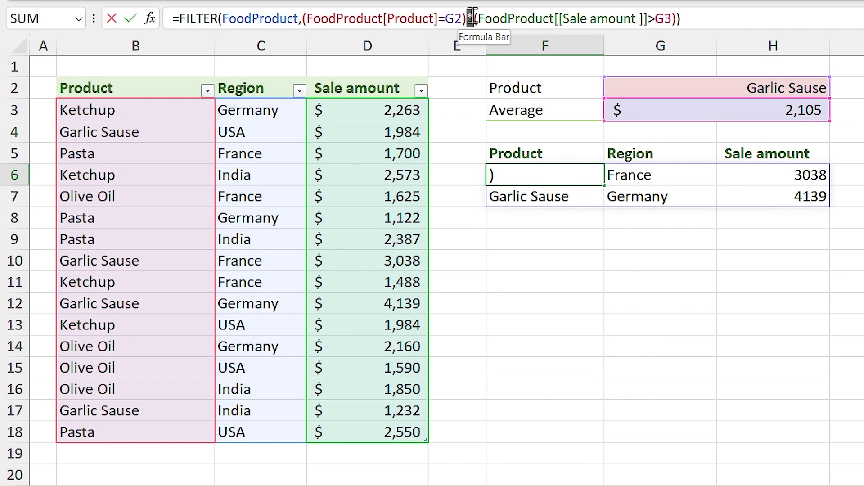
pyautogui.write('+')
pyautogui.press('Return')
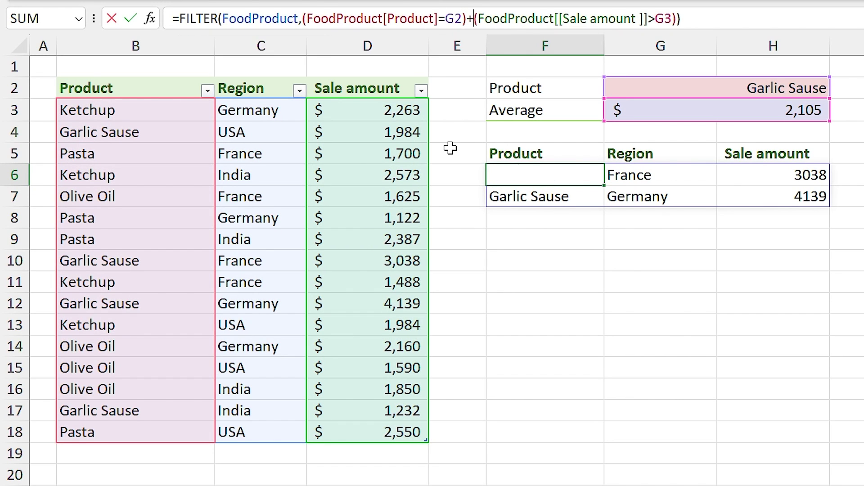
pyautogui.click(497, 174)
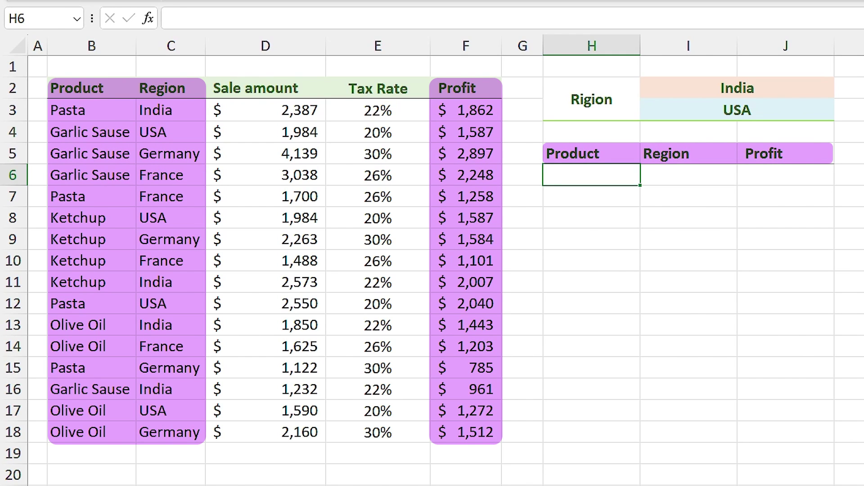
# Start a FILTER formula in H6, under the Product header of the Product, Region and Profit results area
pyautogui.write('=fil')
pyautogui.press('Tab')
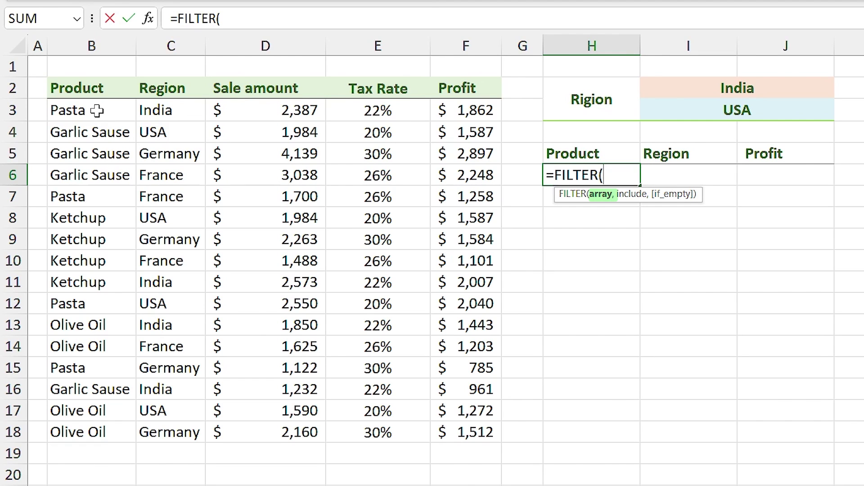
pyautogui.moveTo(96, 110); pyautogui.dragTo(124, 112)
pyautogui.press('BackSpace')
pyautogui.press('BackSpace')
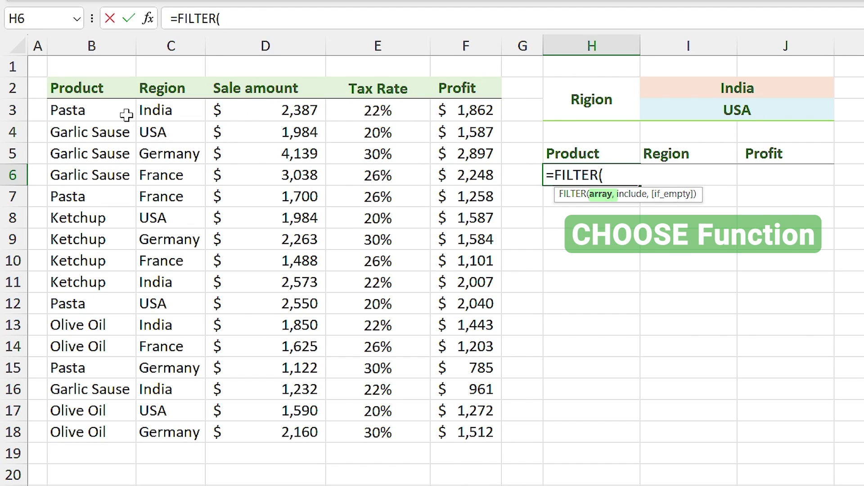
# Nest a CHOOSE function as the FILTER array argument in H6, with the index array {1,2,3}
pyautogui.write('cho')
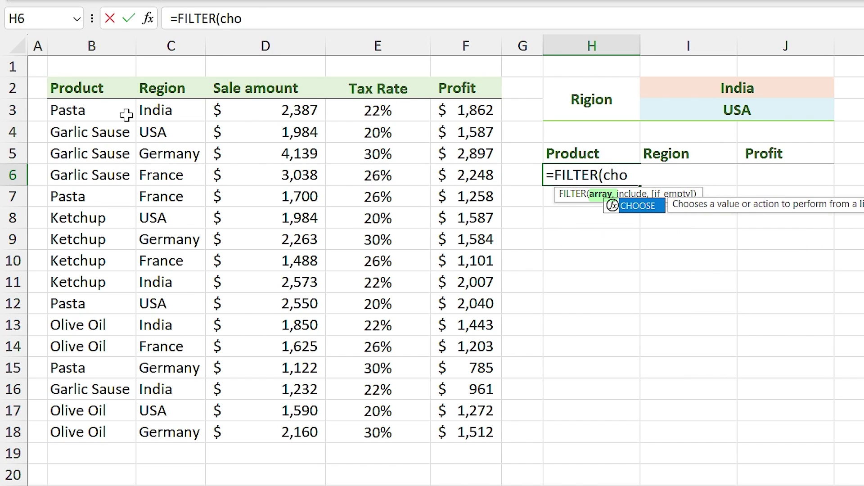
pyautogui.press('Tab')
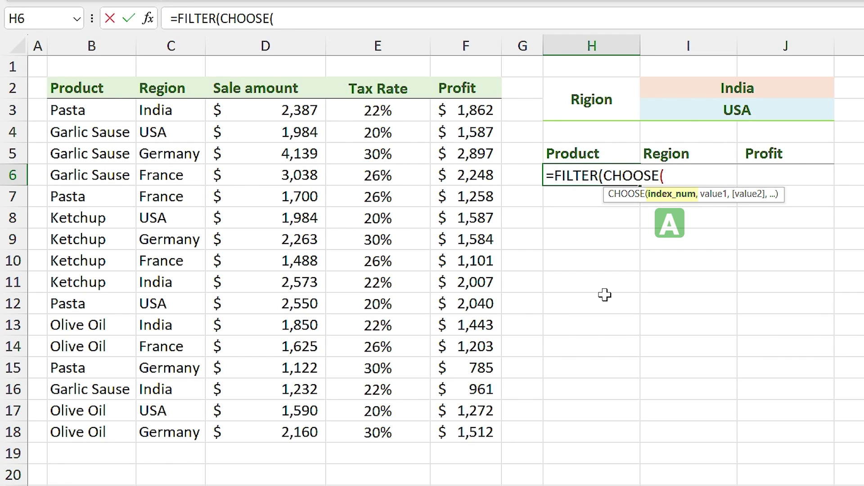
pyautogui.write('{')
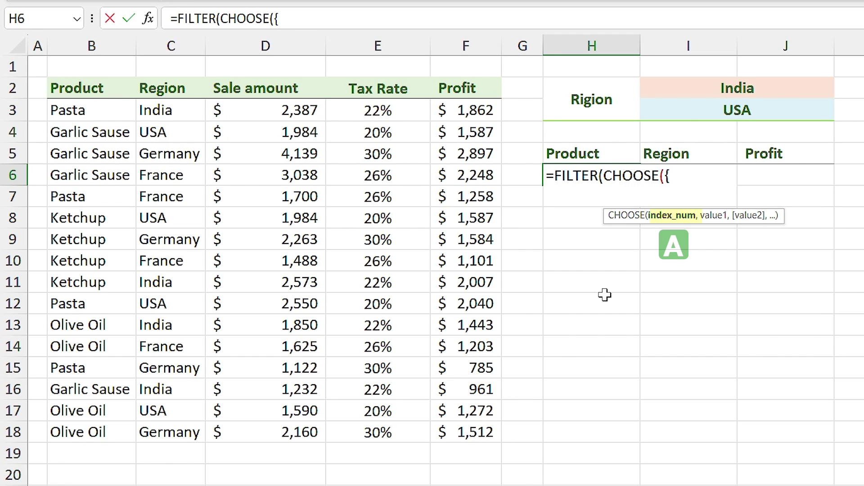
pyautogui.write('1,2,3')
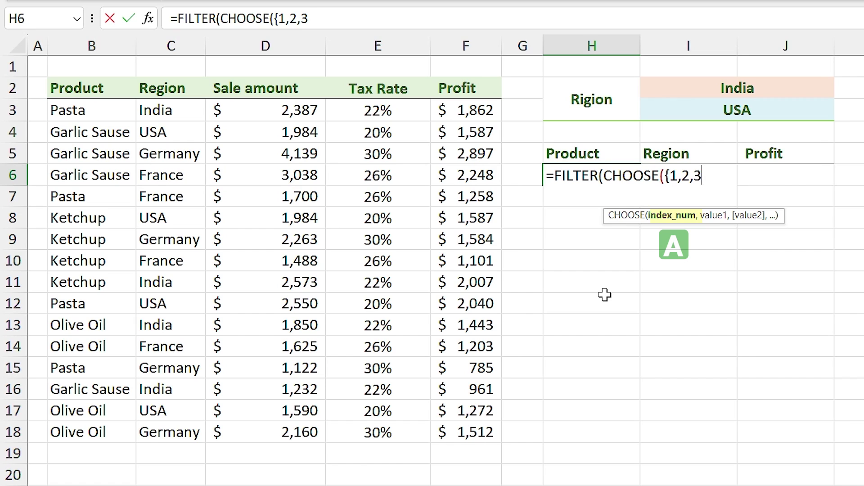
pyautogui.write('}')
pyautogui.write(',')
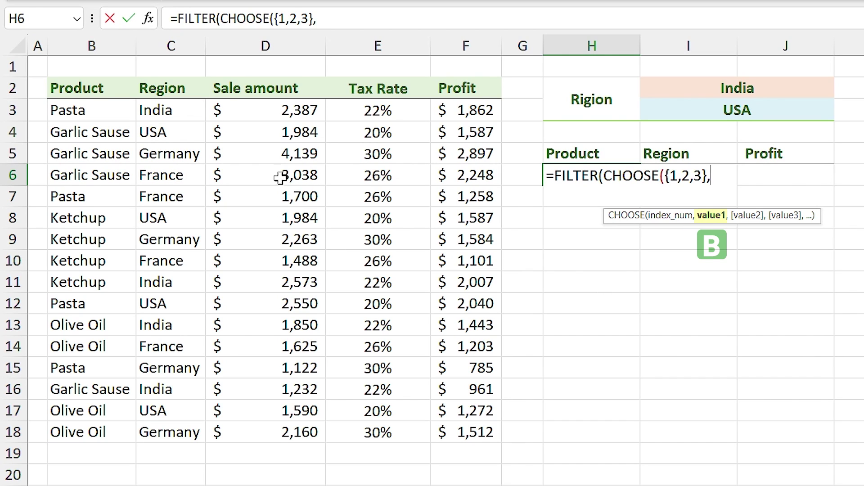
# Supply B3:B18, C3:C18 and F3:F18 as the three CHOOSE values and close the CHOOSE function
pyautogui.moveTo(92, 108); pyautogui.dragTo(97, 423)
pyautogui.write(',')
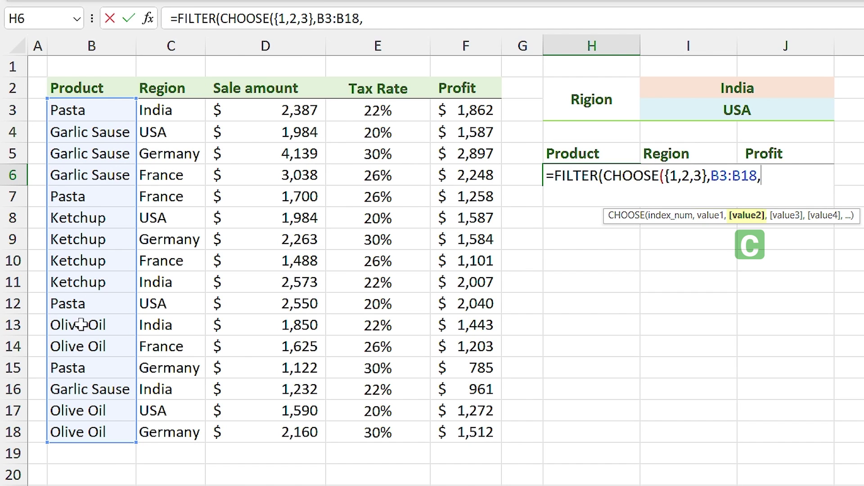
pyautogui.moveTo(149, 110); pyautogui.dragTo(175, 430)
pyautogui.write(',')
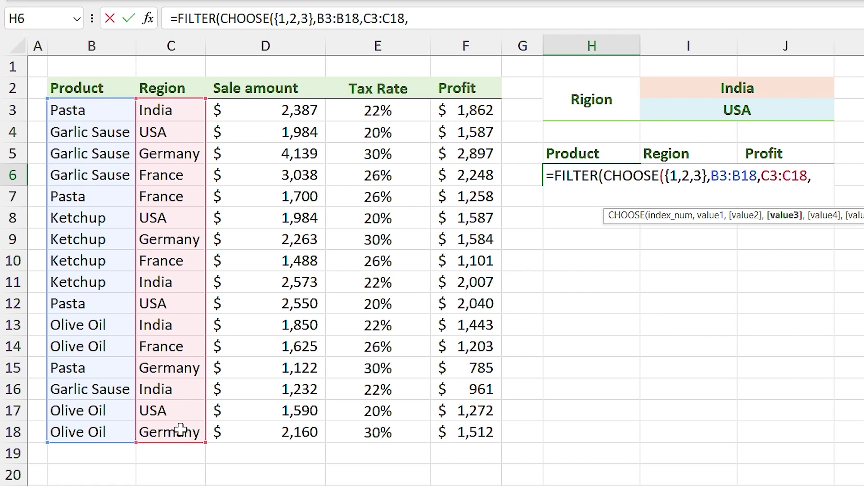
pyautogui.moveTo(452, 116); pyautogui.dragTo(468, 432)
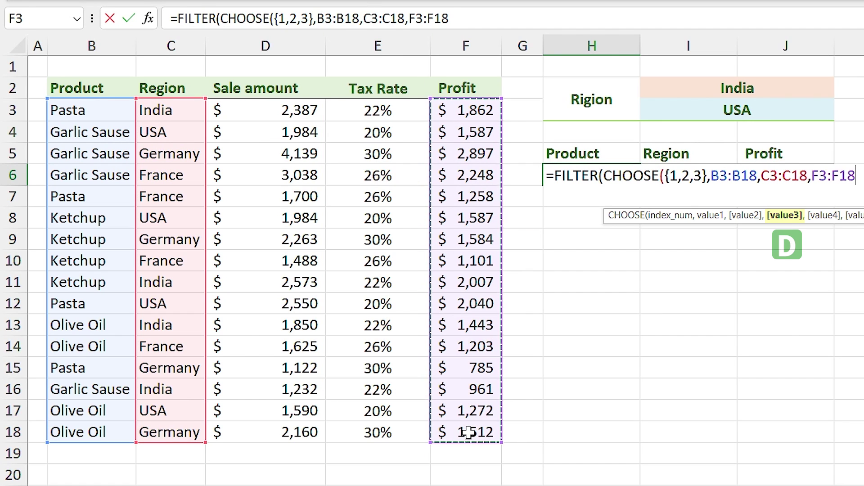
pyautogui.write(')')
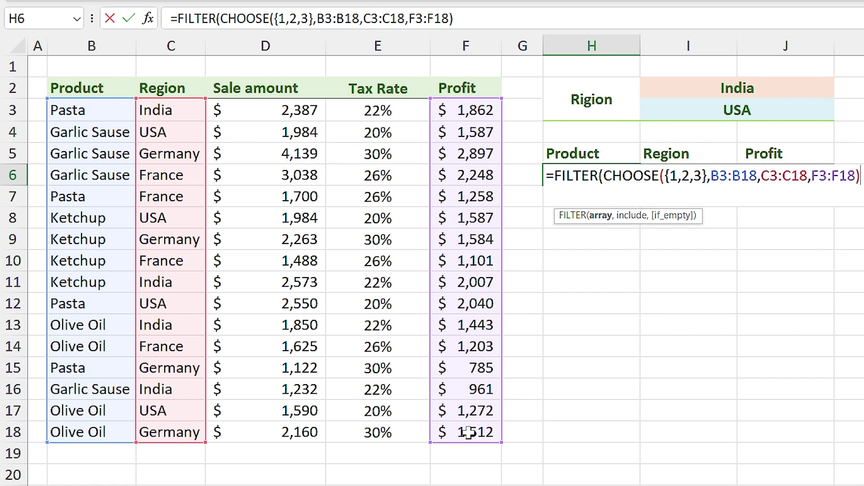
pyautogui.write(',')
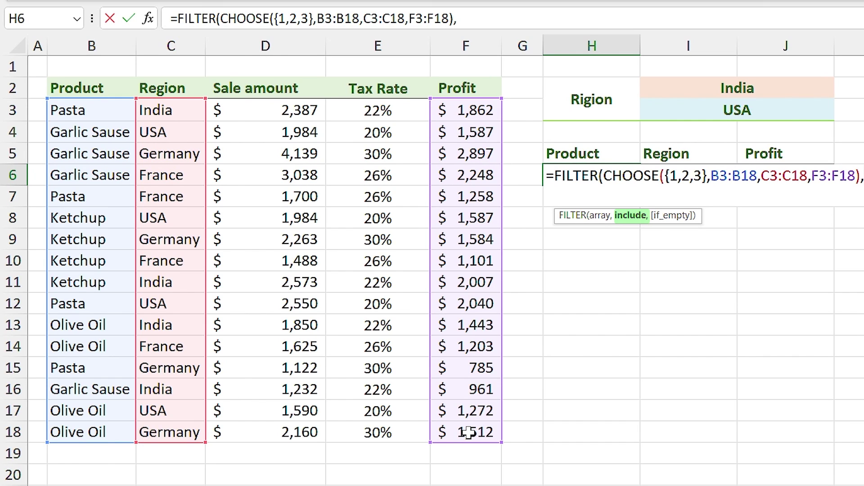
# Add the first include condition (C3:C18=I2) to the H6 formula, followed by the OR operator +
pyautogui.write('(')
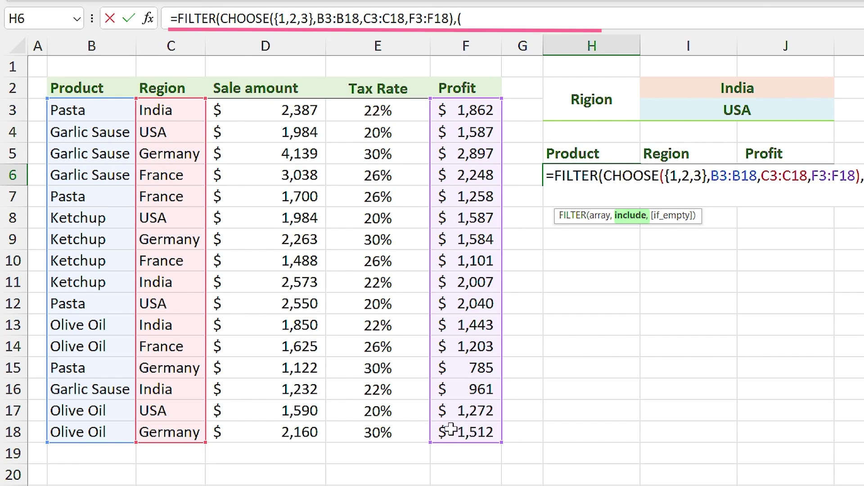
pyautogui.moveTo(178, 110); pyautogui.dragTo(193, 431)
pyautogui.write('=')
pyautogui.click(766, 89)
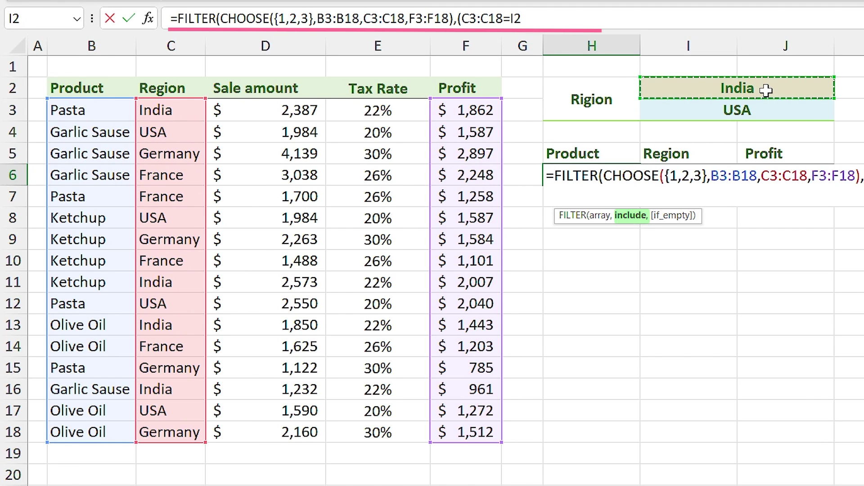
pyautogui.write(')+')
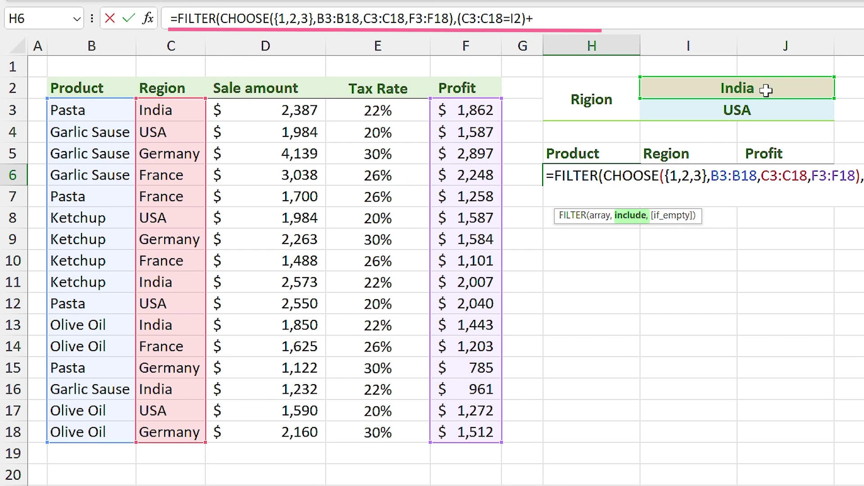
# Add the second include condition (C3:C18=I3), enter the finished FILTER formula and reselect H6
pyautogui.write('(')
pyautogui.click(173, 113)
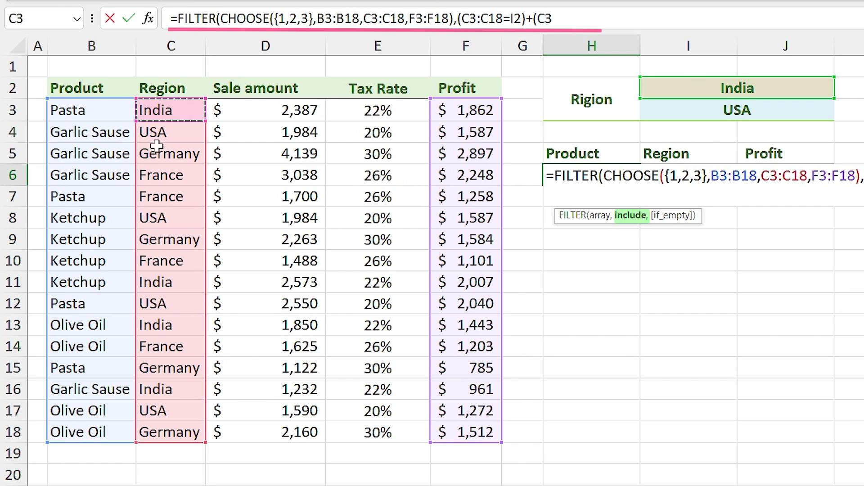
pyautogui.moveTo(157, 145); pyautogui.dragTo(172, 427)
pyautogui.write('=')
pyautogui.click(763, 106)
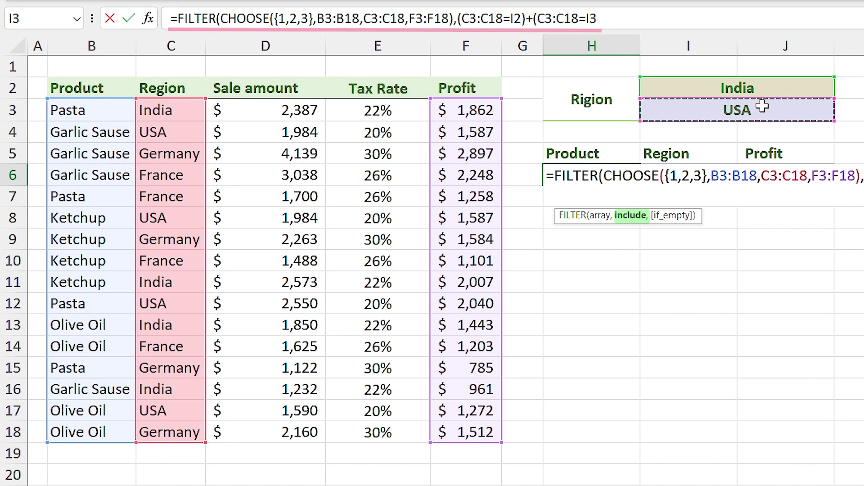
pyautogui.write('))')
pyautogui.press('Return')
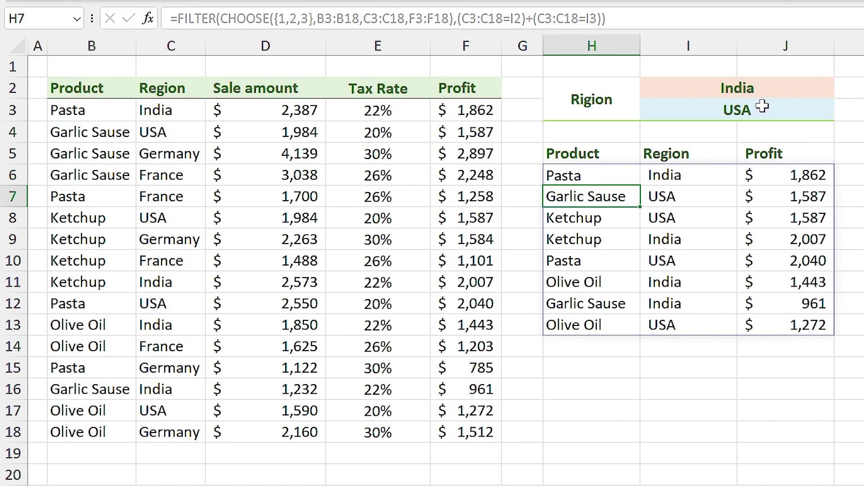
pyautogui.click(606, 175)
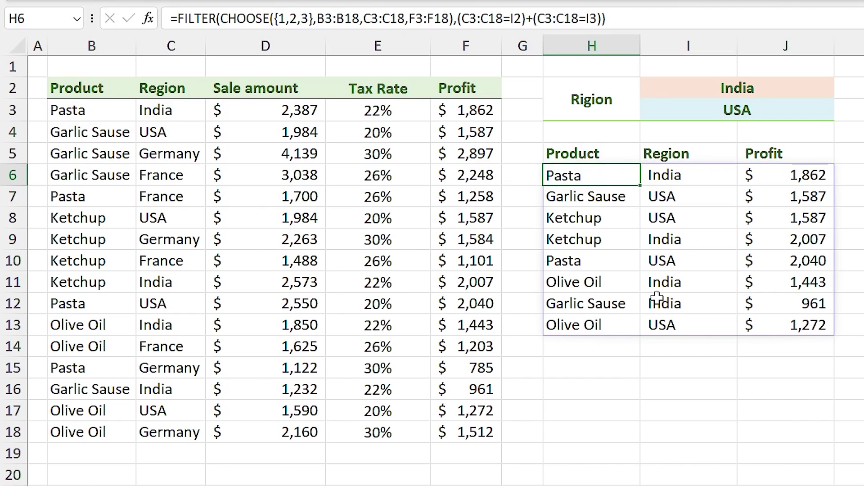